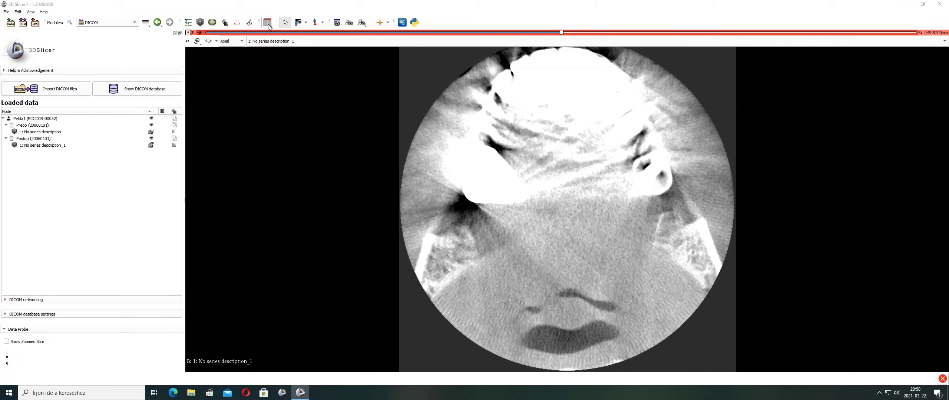
- Switch to the Conventional layout and reposition the axial, coronal and sagittal slices of the postoperative scan around the teeth
{"action": "left_click", "coordinate": [267, 24]}
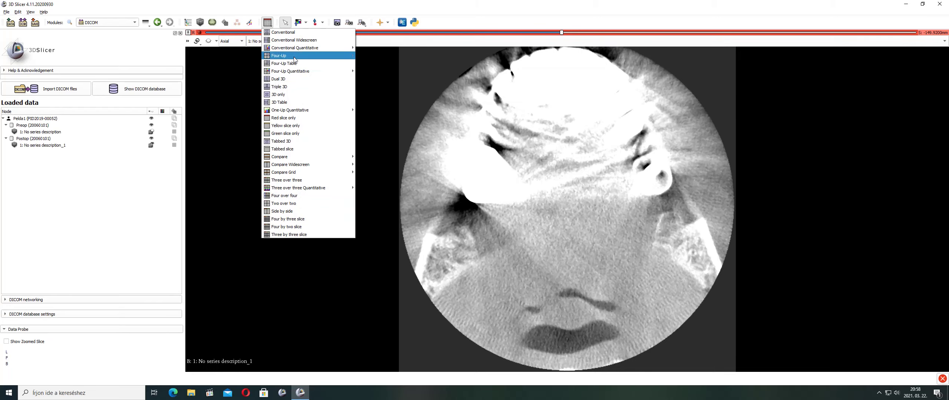
{"action": "left_click", "coordinate": [283, 33]}
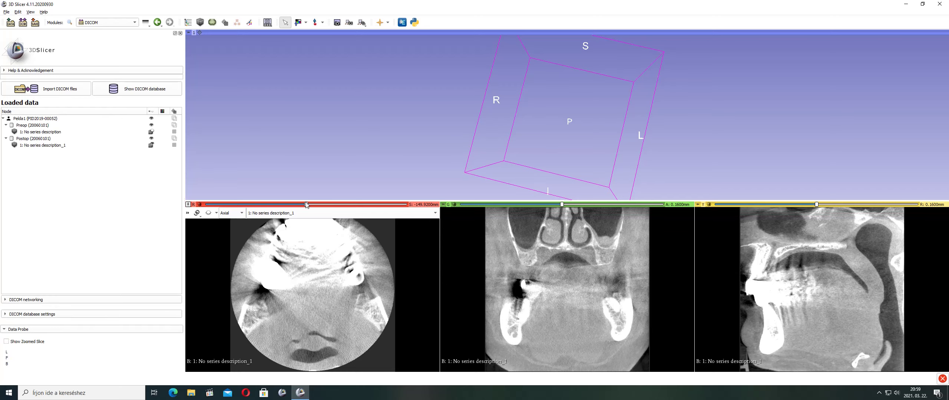
{"action": "mouse_move", "coordinate": [306, 204]}
{"action": "left_mouse_down"}
{"action": "mouse_move", "coordinate": [357, 206]}
{"action": "mouse_move", "coordinate": [322, 205]}
{"action": "left_mouse_up"}
{"action": "left_click_drag", "start_coordinate": [562, 204], "coordinate": [578, 204]}
{"action": "mouse_move", "coordinate": [816, 204]}
{"action": "left_mouse_down"}
{"action": "mouse_move", "coordinate": [890, 207]}
{"action": "mouse_move", "coordinate": [797, 204]}
{"action": "mouse_move", "coordinate": [826, 209]}
{"action": "left_mouse_up"}
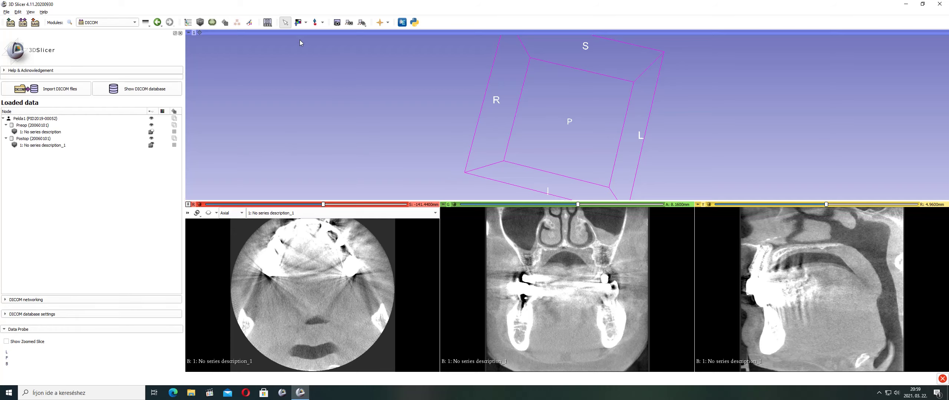
- Adjust the window/level of the postoperative scan so the bright teeth and bone stand out from the darkened soft tissue
{"action": "left_click", "coordinate": [298, 22]}
{"action": "left_click_drag", "start_coordinate": [333, 260], "coordinate": [431, 304]}
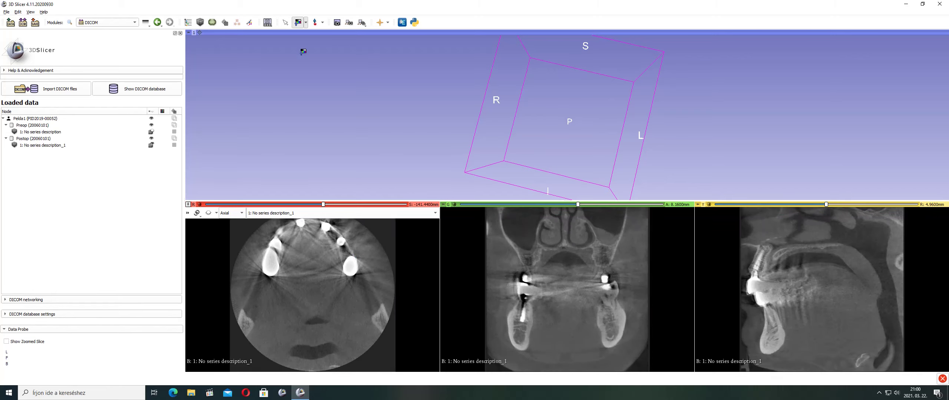
- Switch to a single-slice layout and return to the Conventional layout
{"action": "left_click", "coordinate": [267, 23]}
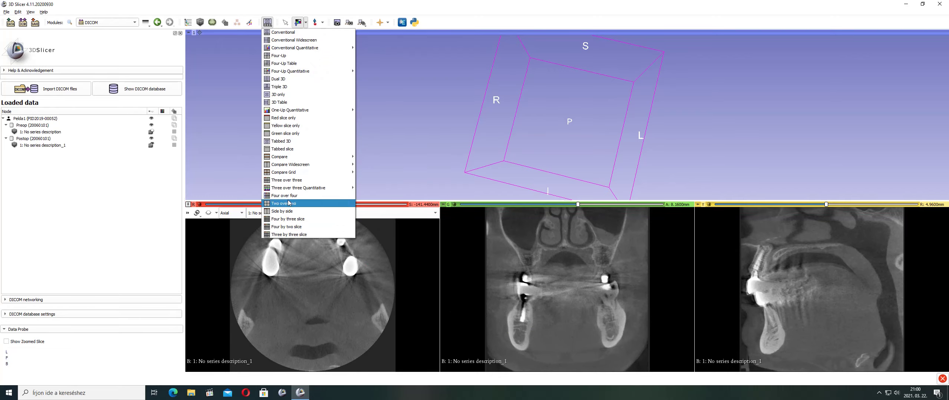
{"action": "left_click", "coordinate": [285, 121]}
{"action": "left_click", "coordinate": [267, 23]}
{"action": "left_click", "coordinate": [285, 33]}
- Leave window/level adjustment, pan the axial postoperative image down, and move the axial slice up to the upper jaw
{"action": "left_click", "coordinate": [285, 22]}
{"action": "middle_click_drag", "start_coordinate": [312, 298], "coordinate": [321, 289]}
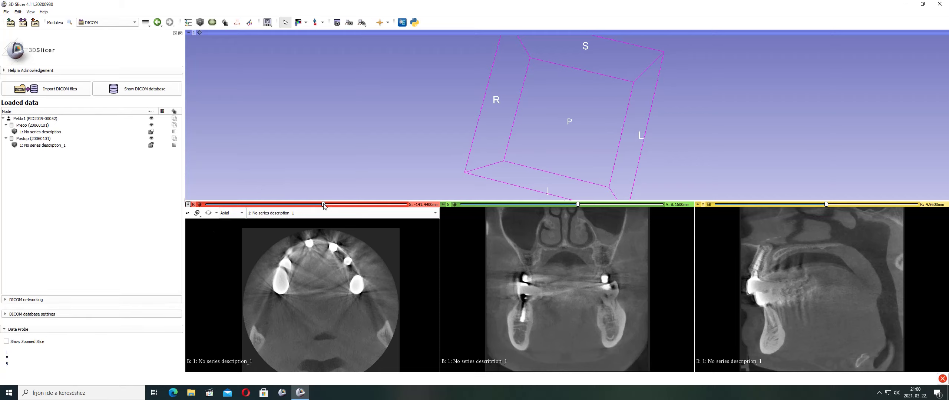
{"action": "mouse_move", "coordinate": [325, 205]}
{"action": "left_mouse_down"}
{"action": "mouse_move", "coordinate": [372, 210]}
{"action": "mouse_move", "coordinate": [341, 205]}
{"action": "left_mouse_up"}
- Display the preoperative volume in the slice views and move its axial slice to about -127 mm, through the upper jaw
{"action": "left_click", "coordinate": [153, 133]}
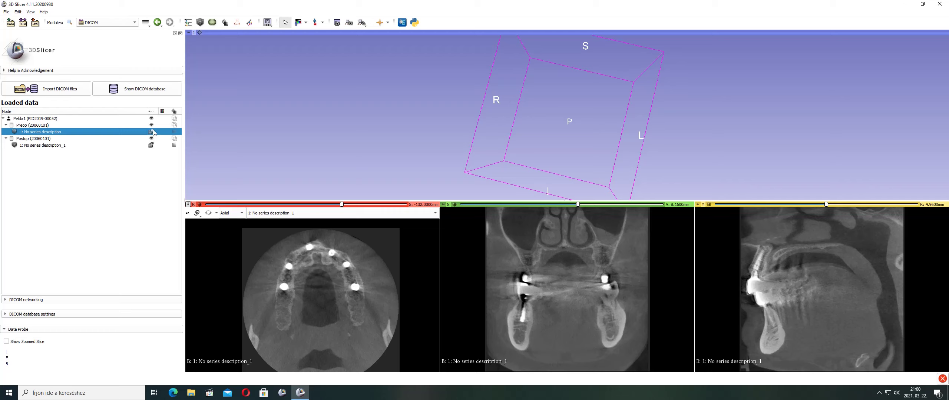
{"action": "left_click", "coordinate": [153, 133]}
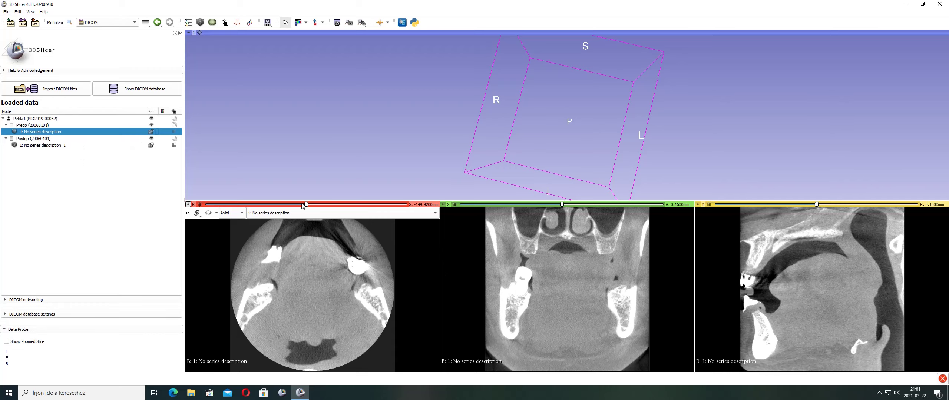
{"action": "left_click_drag", "start_coordinate": [307, 205], "coordinate": [352, 205]}
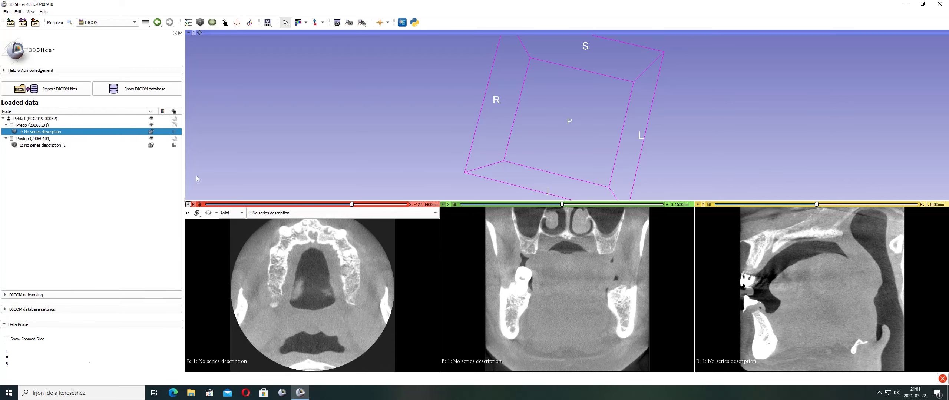
- Adjust the window/level of the preoperative volume so the soft tissue darkens, and return to normal view mode
{"action": "left_click", "coordinate": [298, 22]}
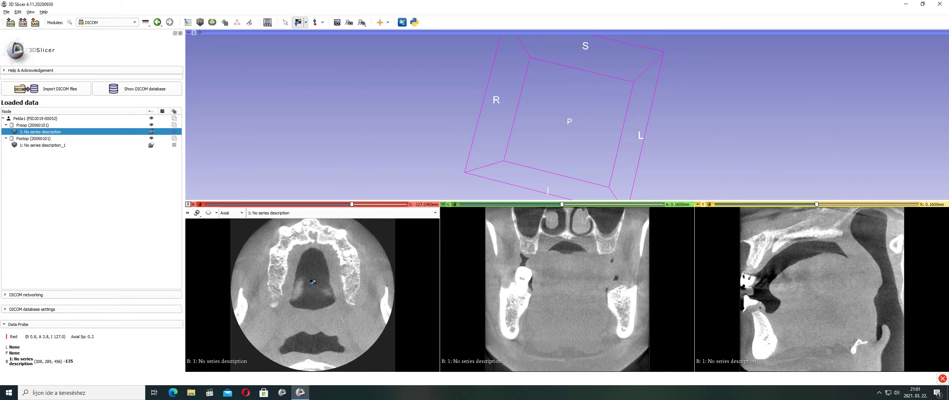
{"action": "left_click_drag", "start_coordinate": [318, 283], "coordinate": [333, 260]}
{"action": "left_click", "coordinate": [285, 23]}
- Rename the preoperative volume as Preop_fix
{"action": "double_click", "coordinate": [41, 132]}
{"action": "type", "text": "Preop_fix"}
{"action": "key", "text": "Return"}
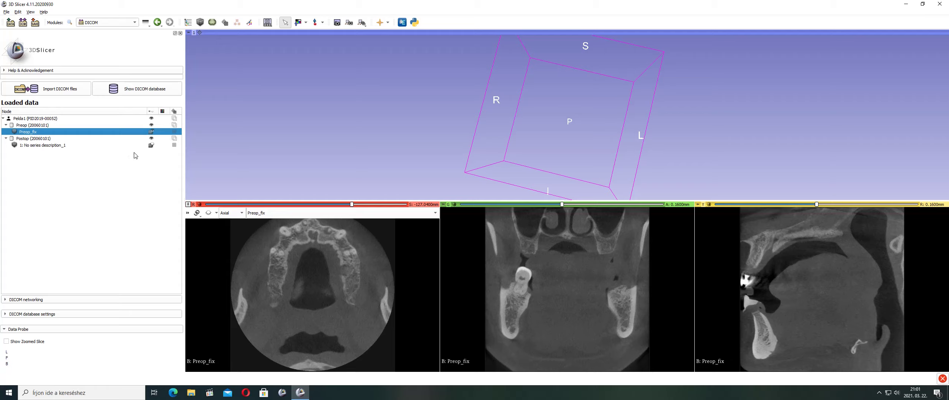
- Display the postoperative volume in the slice views and rename it as Postop_moving
{"action": "left_click", "coordinate": [44, 146]}
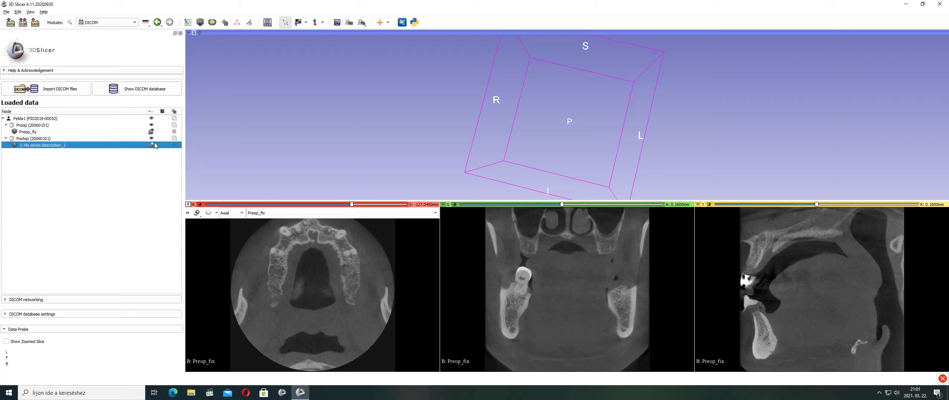
{"action": "left_click", "coordinate": [152, 145]}
{"action": "double_click", "coordinate": [43, 145]}
{"action": "type", "text": "Postop_moving"}
{"action": "key", "text": "Return"}
- Set Preop_fix as the foreground layer of the axial slice view, over the Postop_moving background
{"action": "left_click", "coordinate": [187, 213]}
{"action": "left_click", "coordinate": [264, 247]}
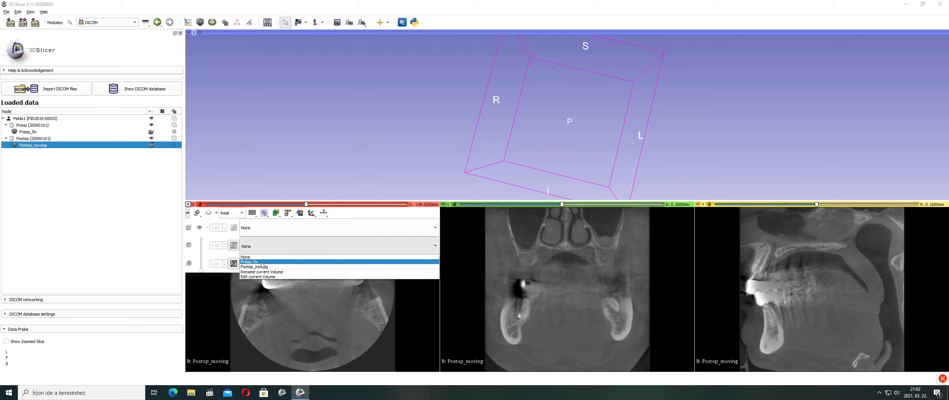
{"action": "left_click", "coordinate": [263, 263]}
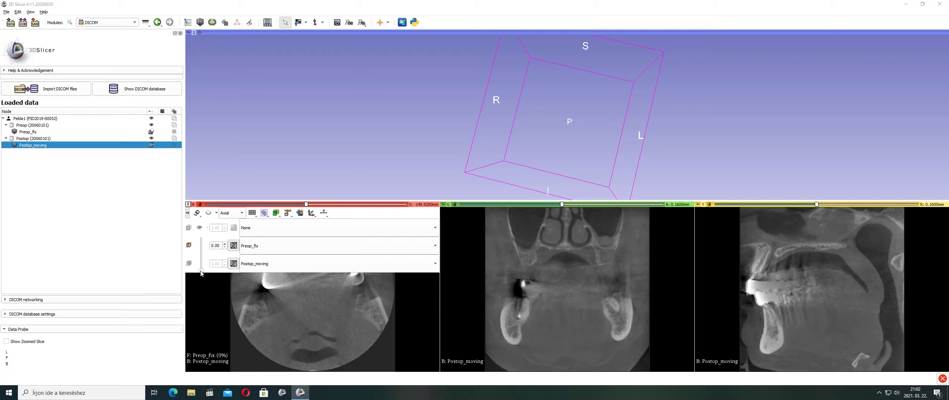
{"action": "left_click_drag", "start_coordinate": [201, 270], "coordinate": [202, 287]}
- Switch to the red-slice-only layout and raise the foreground opacity of Preop_fix to 1.00
{"action": "left_click", "coordinate": [267, 23]}
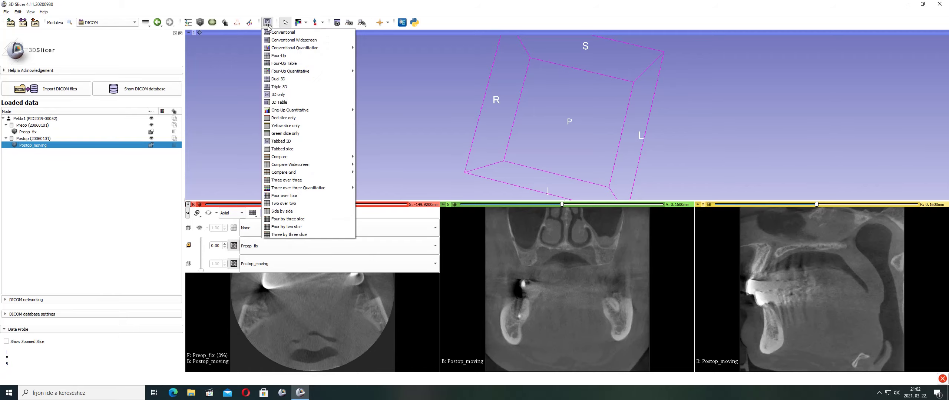
{"action": "left_click", "coordinate": [285, 117]}
{"action": "left_click_drag", "start_coordinate": [201, 99], "coordinate": [202, 73]}
{"action": "left_click", "coordinate": [203, 76]}
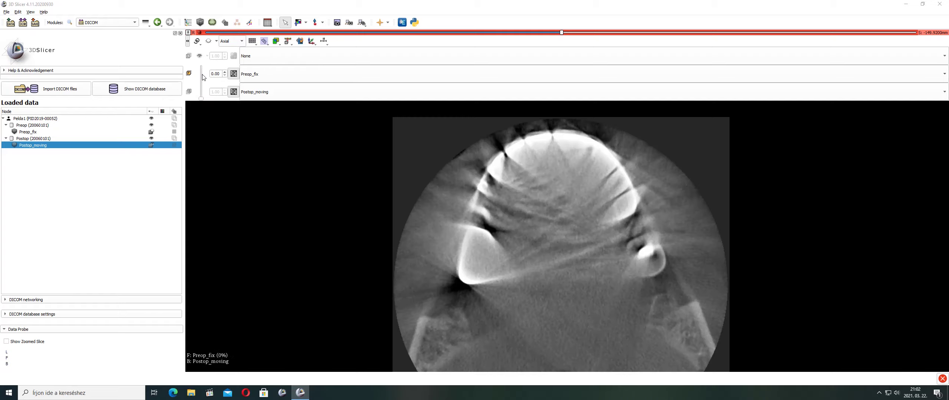
{"action": "left_click_drag", "start_coordinate": [201, 99], "coordinate": [207, 61]}
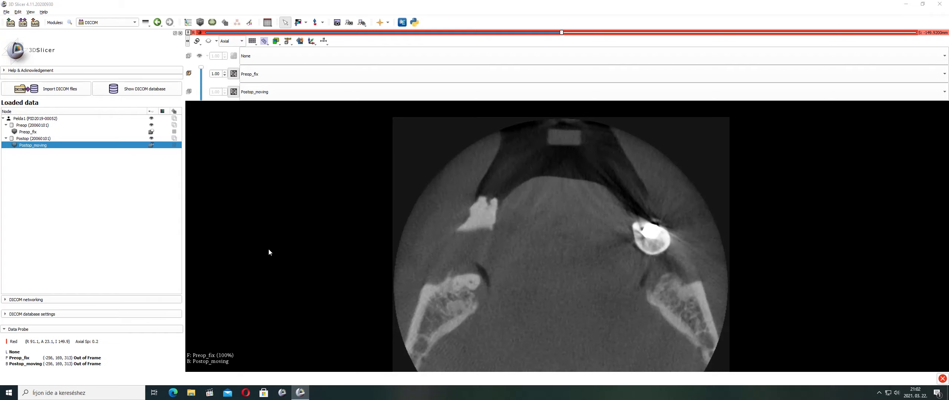
- Start a Landmark Registration with Preop_fix as the fixed volume and Postop_moving as the moving volume
{"action": "left_click", "coordinate": [107, 22]}
{"action": "mouse_move", "coordinate": [126, 172]}
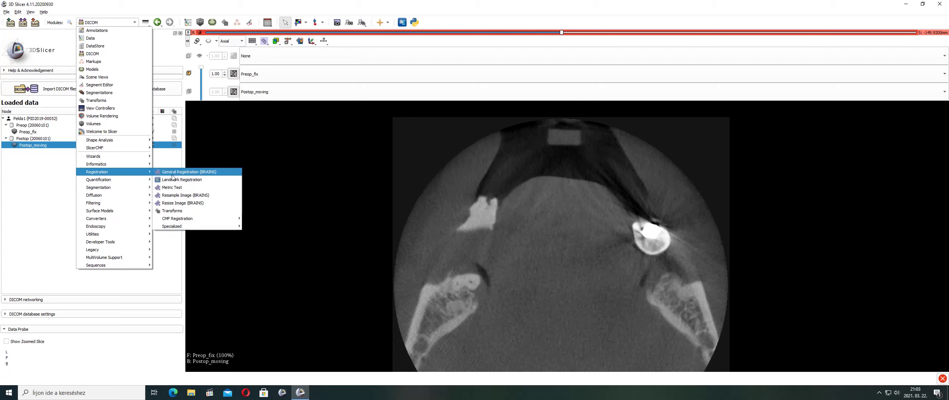
{"action": "left_click", "coordinate": [200, 180]}
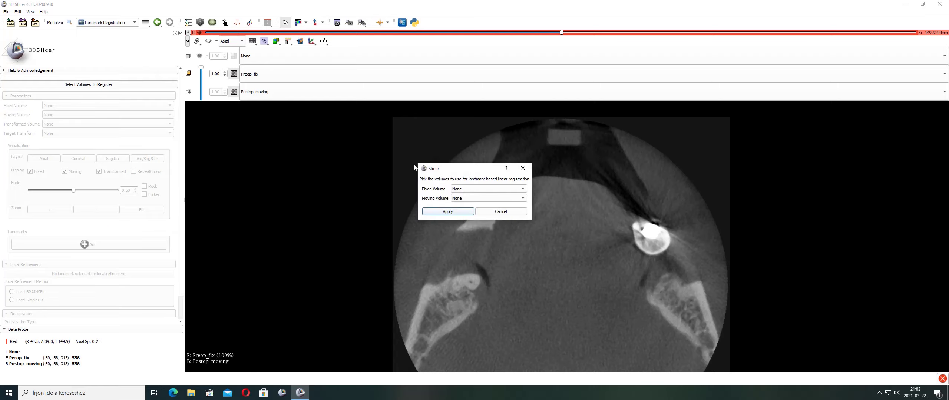
{"action": "left_click", "coordinate": [488, 189]}
{"action": "left_click", "coordinate": [461, 200]}
{"action": "left_click", "coordinate": [472, 199]}
{"action": "left_click", "coordinate": [476, 214]}
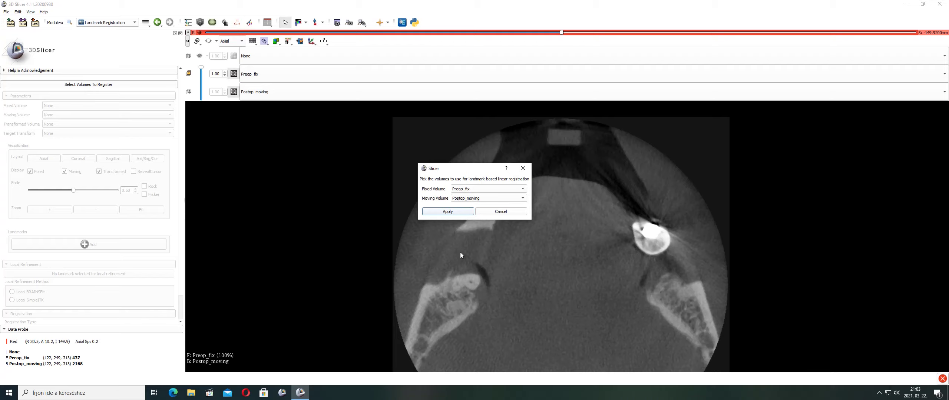
{"action": "left_click", "coordinate": [446, 213]}
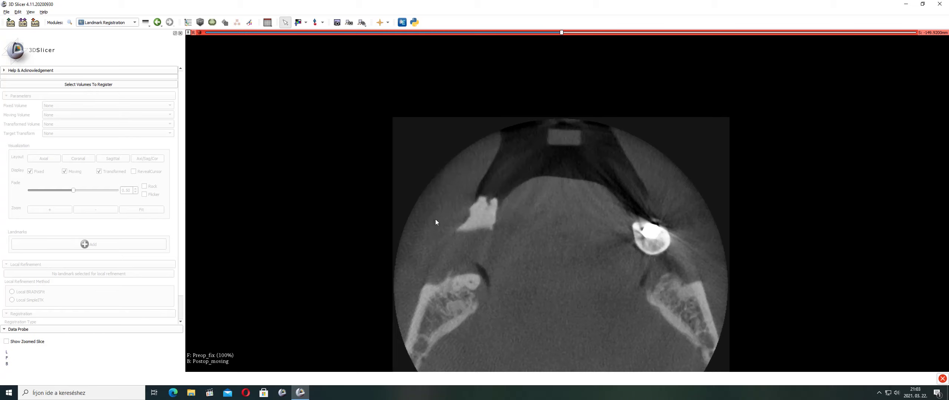